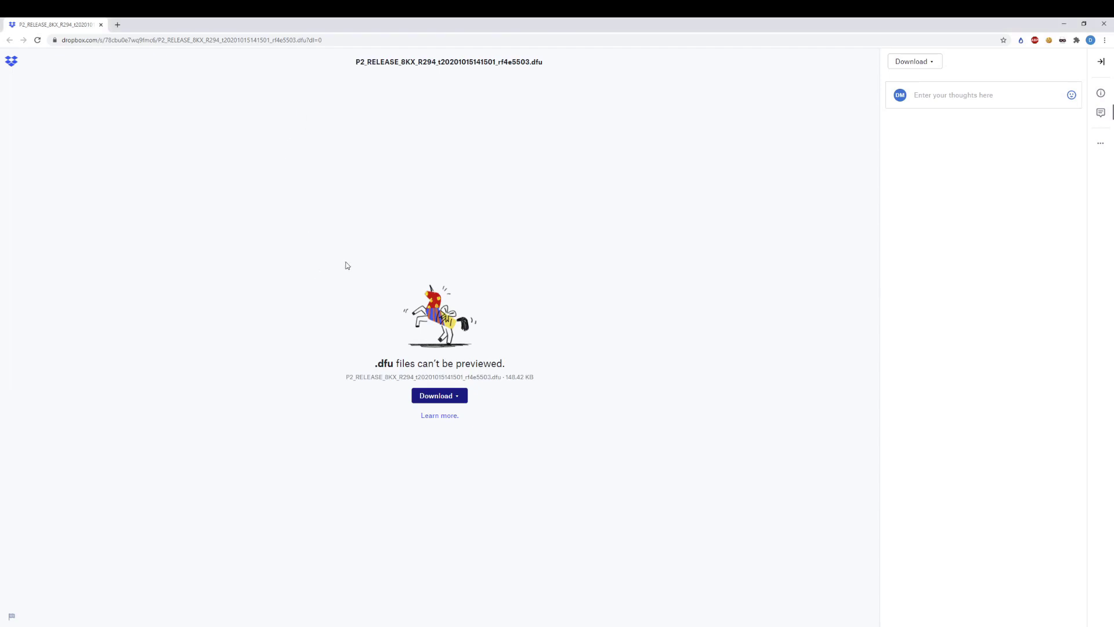
left_click(447, 395)
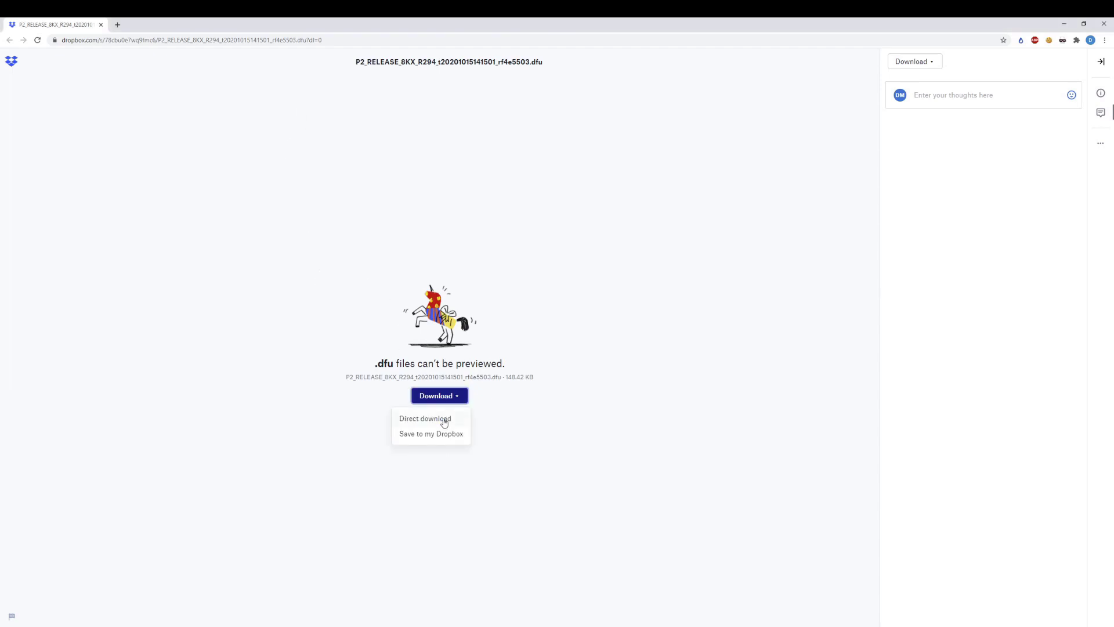
left_click(443, 418)
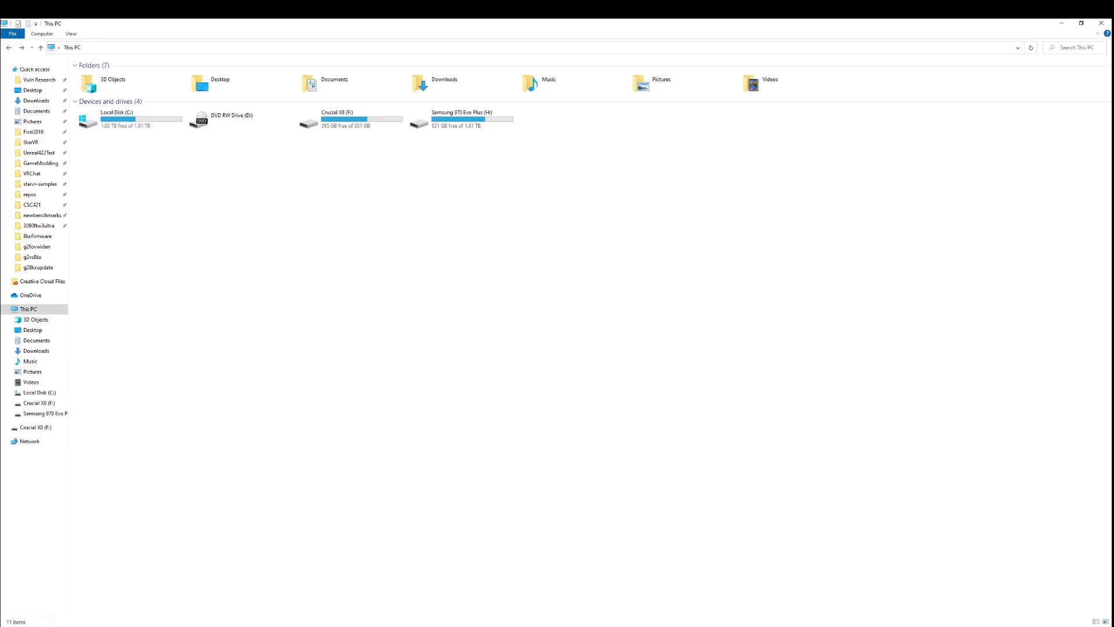
Step: Browse to C:\Program Files\Pimax\Runtime and select Dfu.exe
double_click(119, 123)
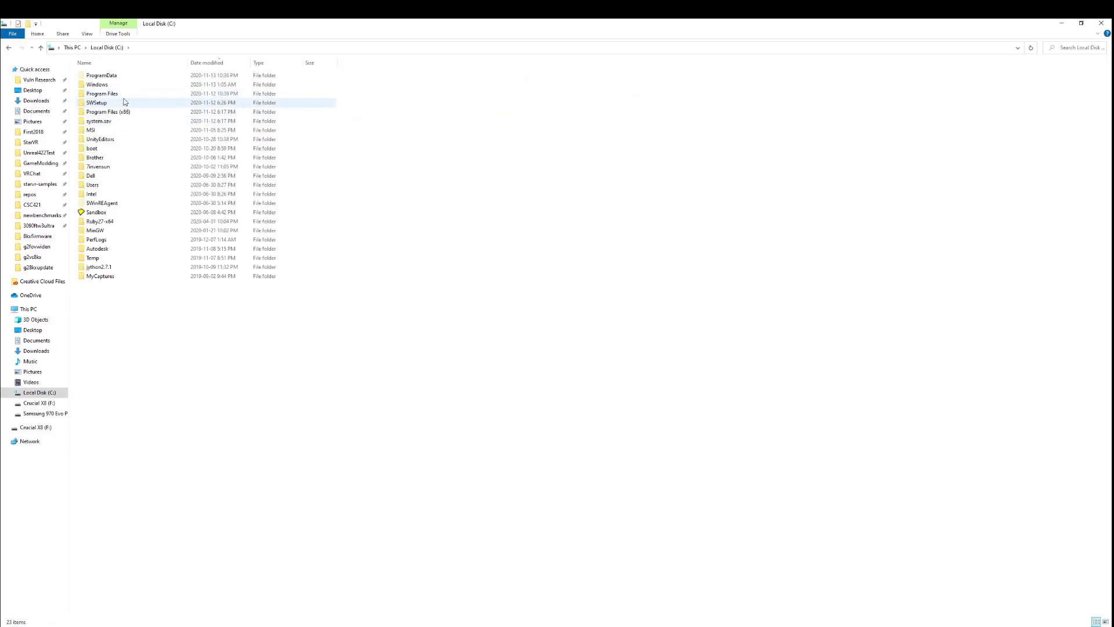
double_click(116, 94)
scroll(139, 279, "down", 7)
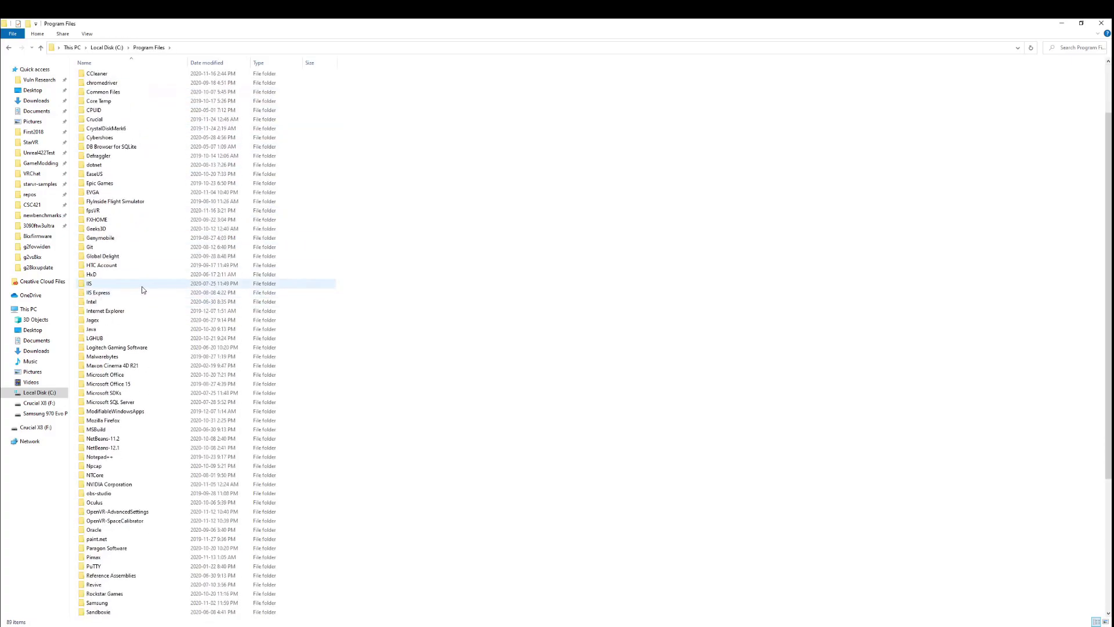
scroll(145, 280, "down", 1)
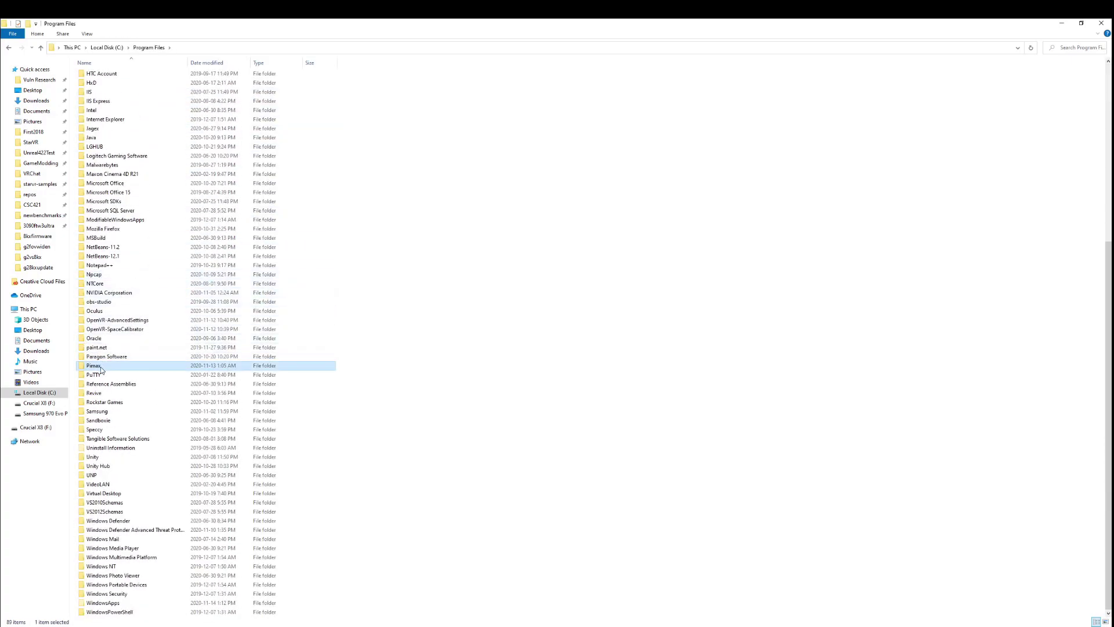
double_click(93, 367)
double_click(109, 94)
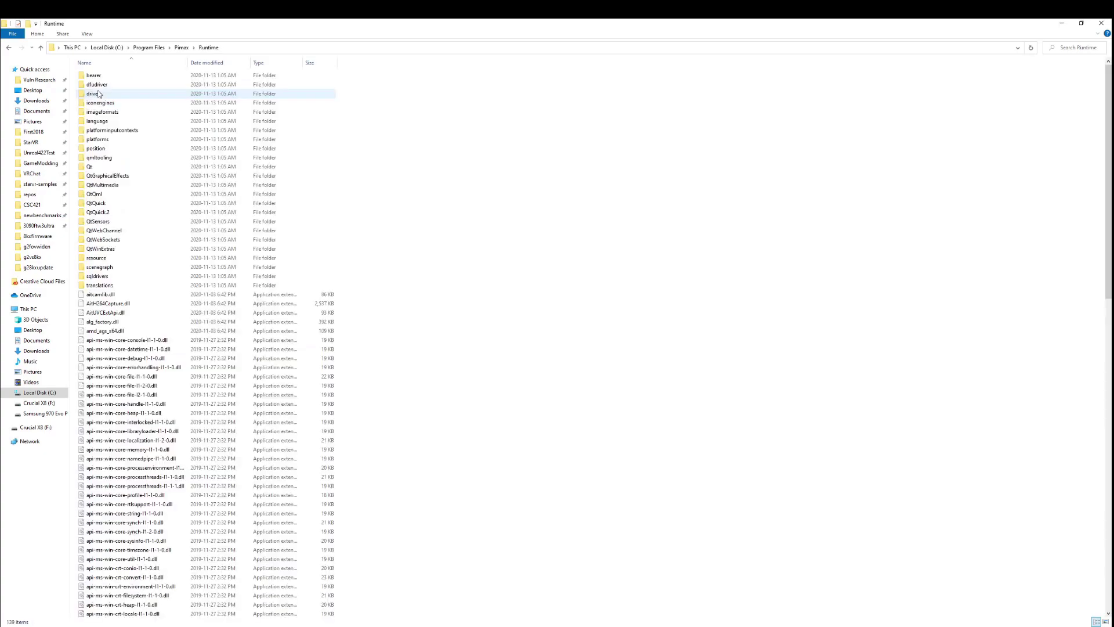
scroll(168, 204, "down", 5)
scroll(145, 261, "down", 3)
scroll(87, 348, "down", 3)
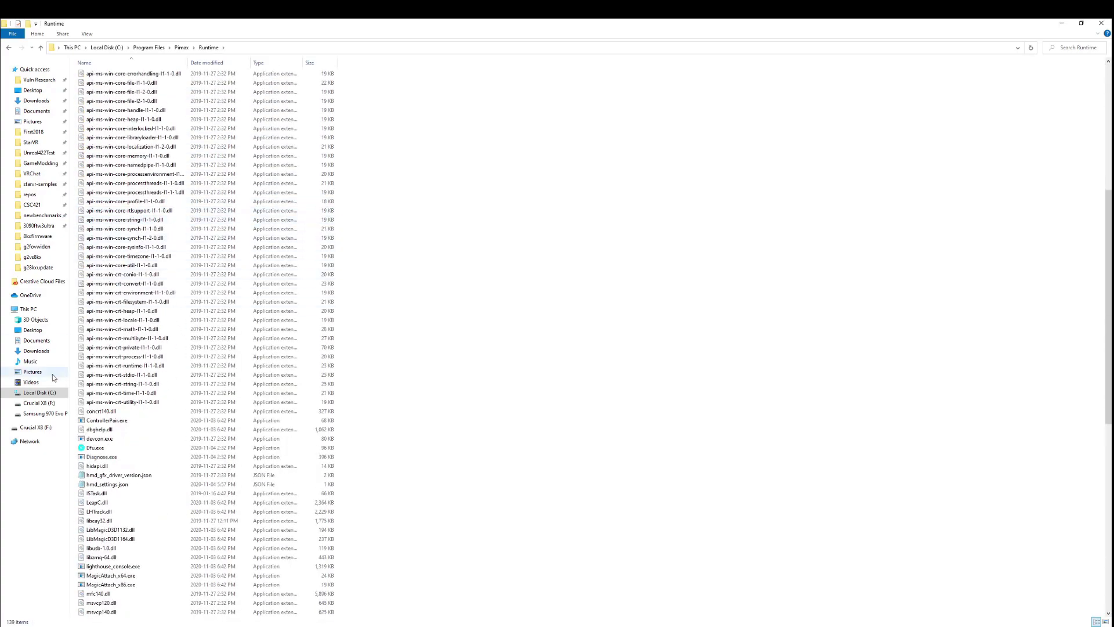
left_click(94, 450)
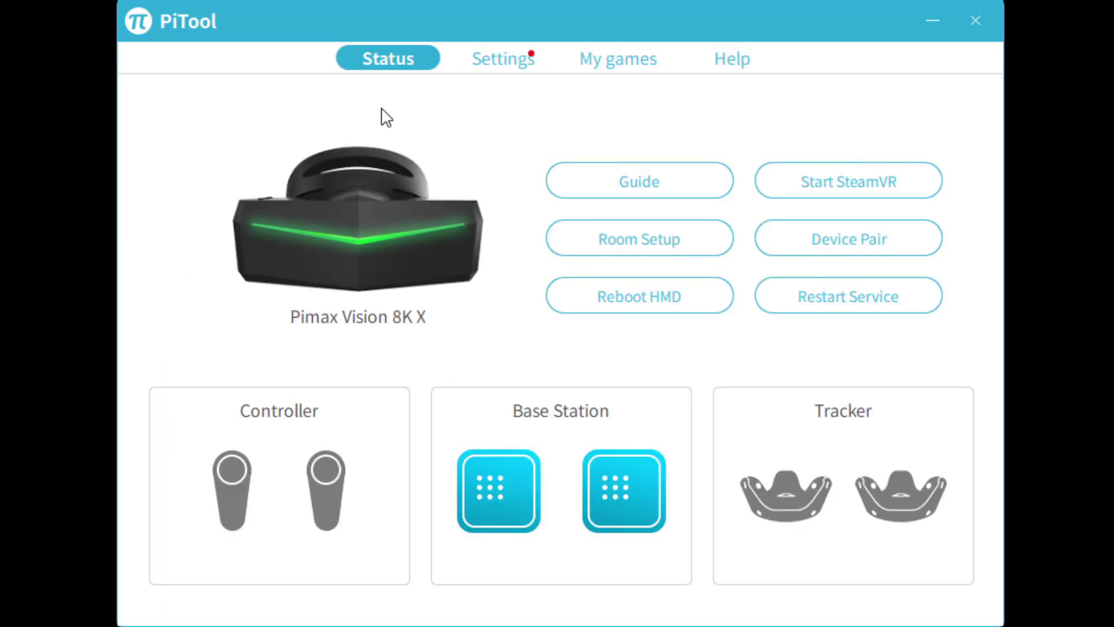
Step: Bring up PiTool's HMD settings and locate the Backlight slider at 91
left_click(518, 75)
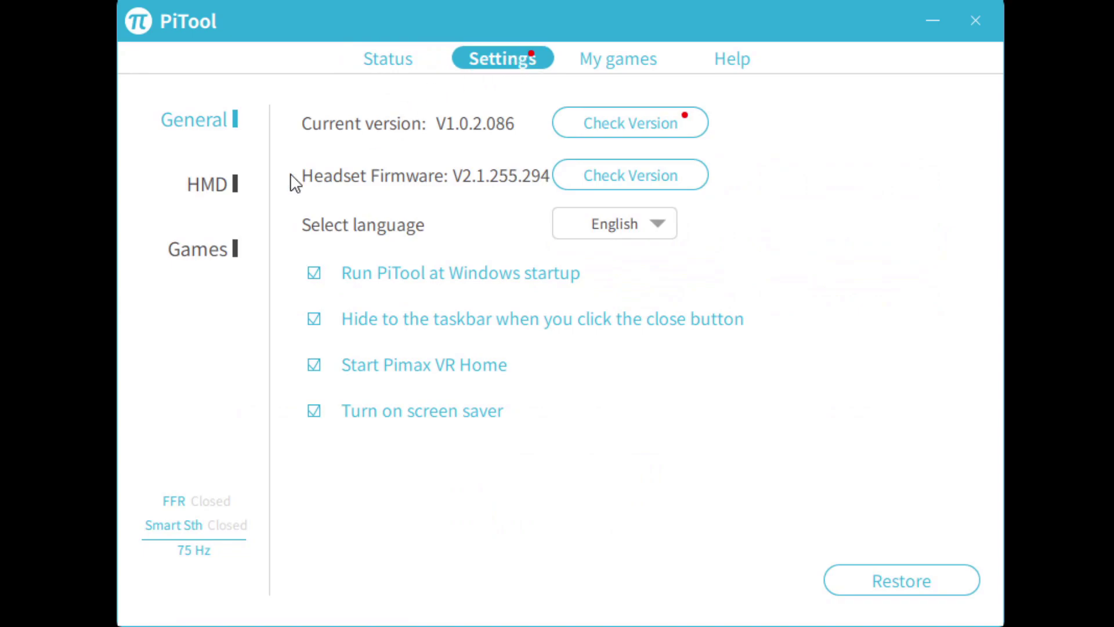
left_click(222, 204)
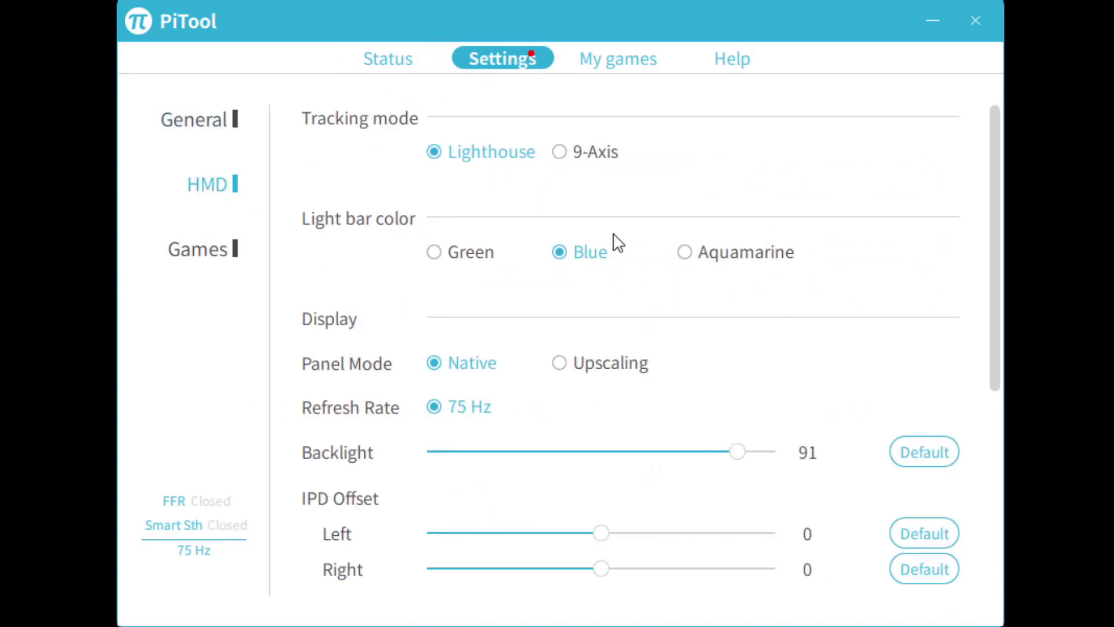
scroll(627, 241, "down", 1)
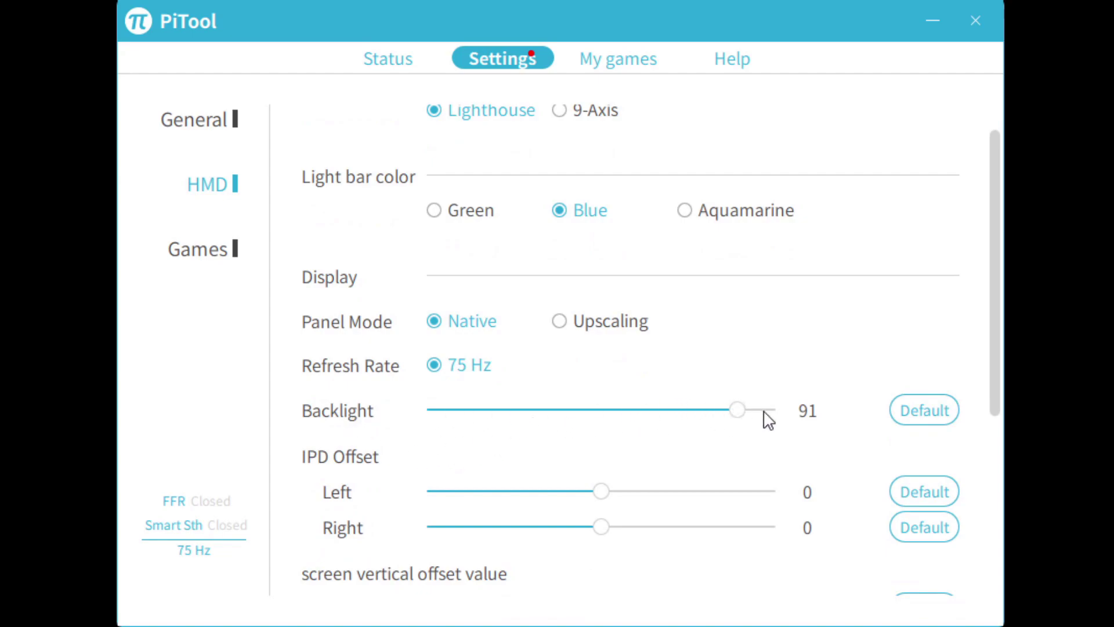
scroll(828, 388, "down", 1)
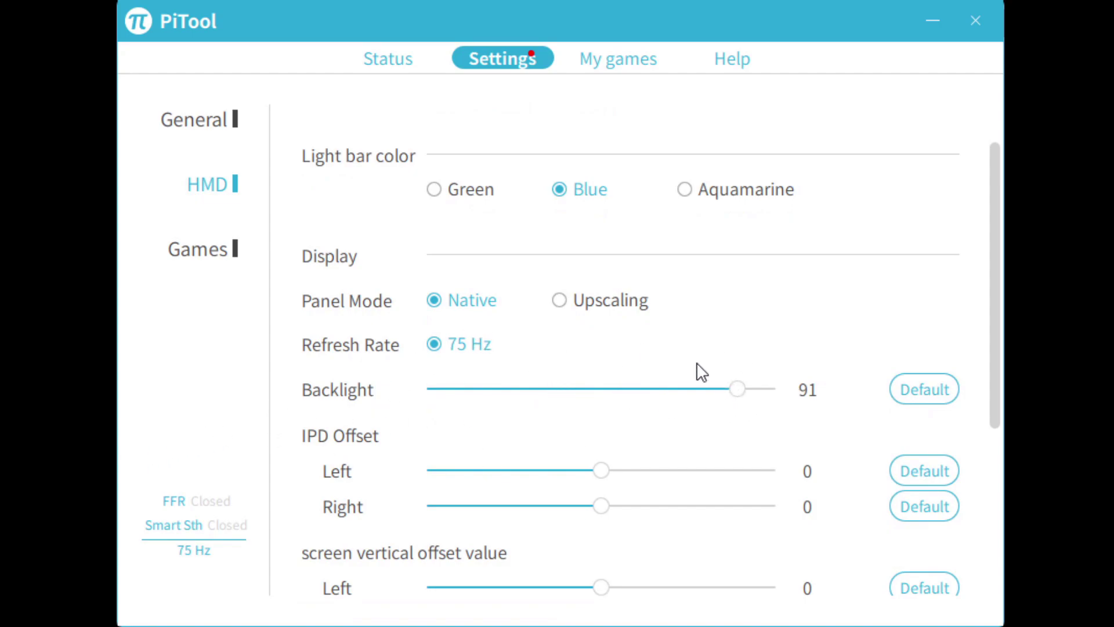
scroll(642, 323, "down", 1)
scroll(654, 327, "up", 1)
Step: Show the Games Color section: All Channels, contrast 1, brightness -2 for both eyes
left_click(216, 267)
scroll(737, 303, "down", 1)
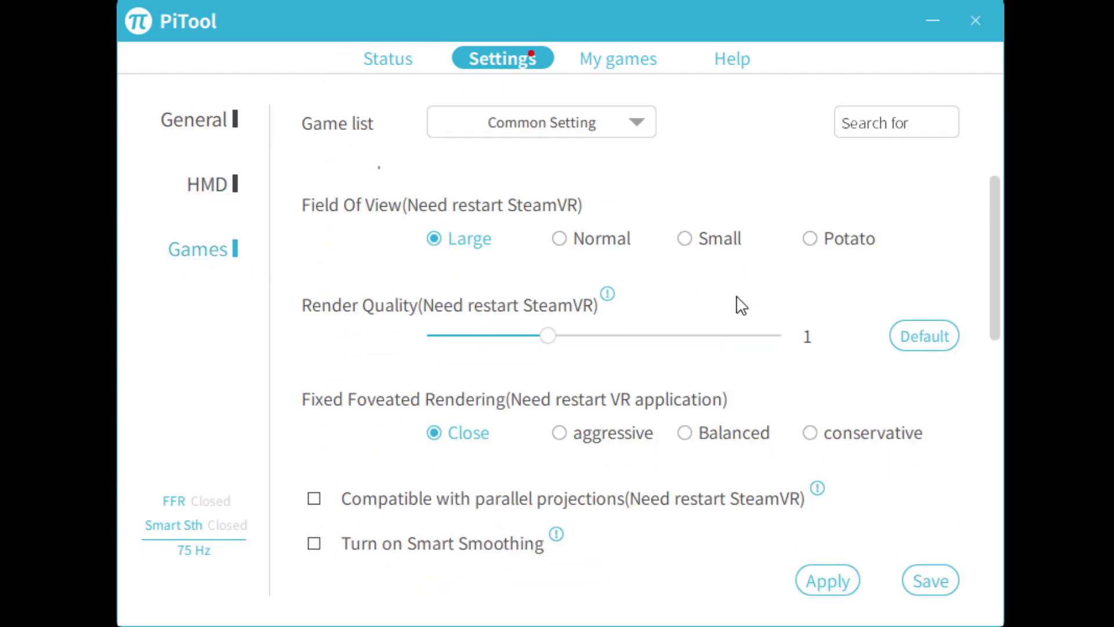
scroll(754, 308, "down", 4)
scroll(736, 313, "down", 6)
scroll(737, 313, "down", 3)
scroll(638, 325, "down", 4)
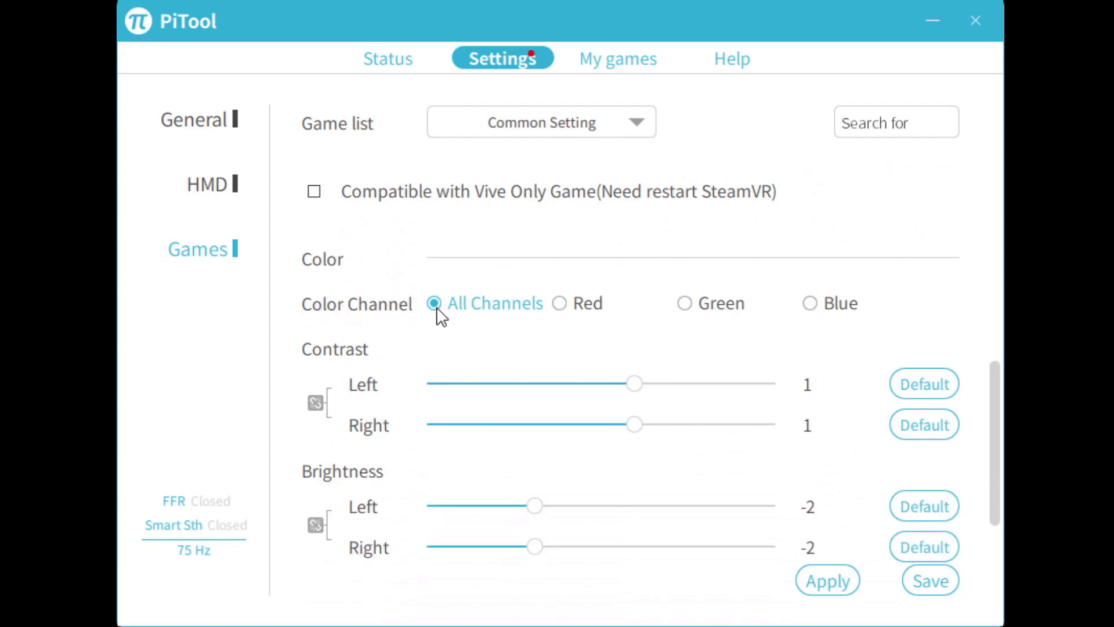
scroll(441, 319, "down", 3)
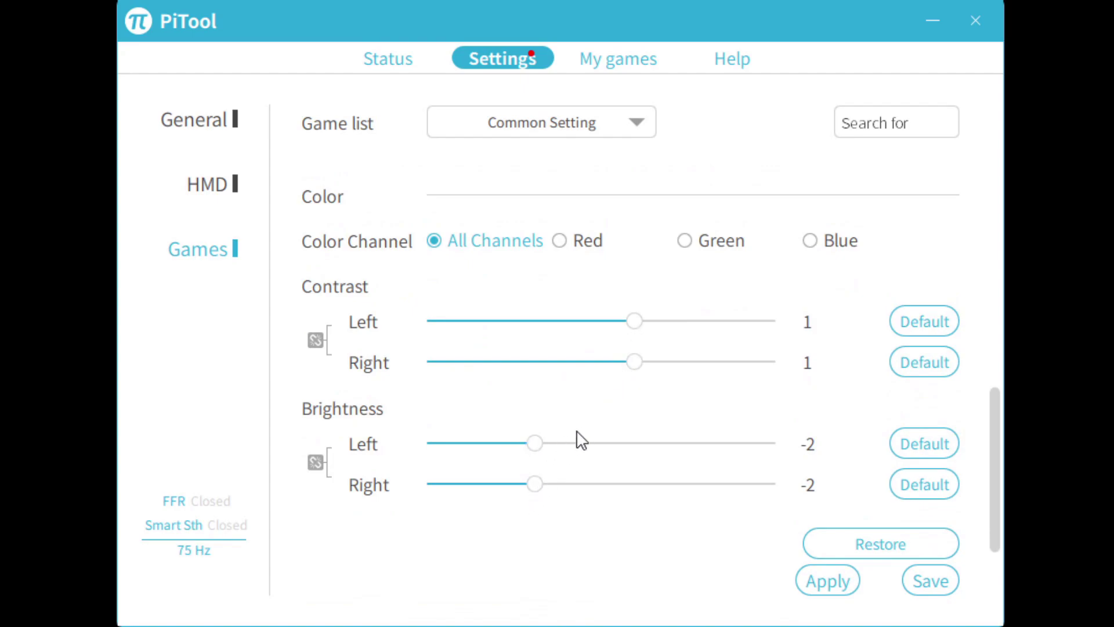
scroll(580, 440, "down", 1)
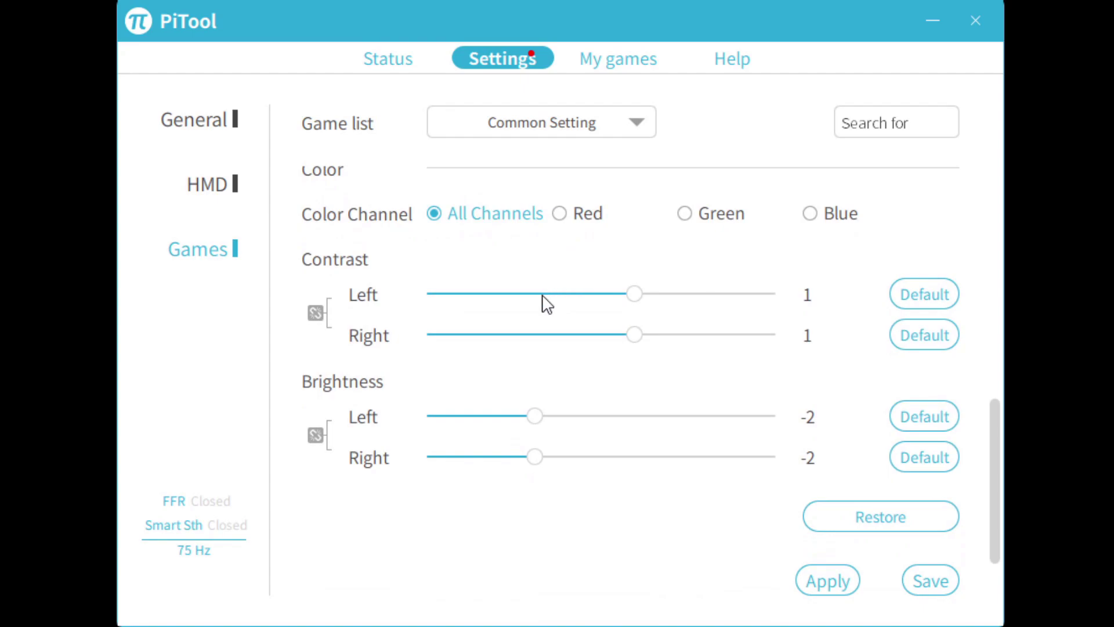
scroll(534, 336, "up", 1)
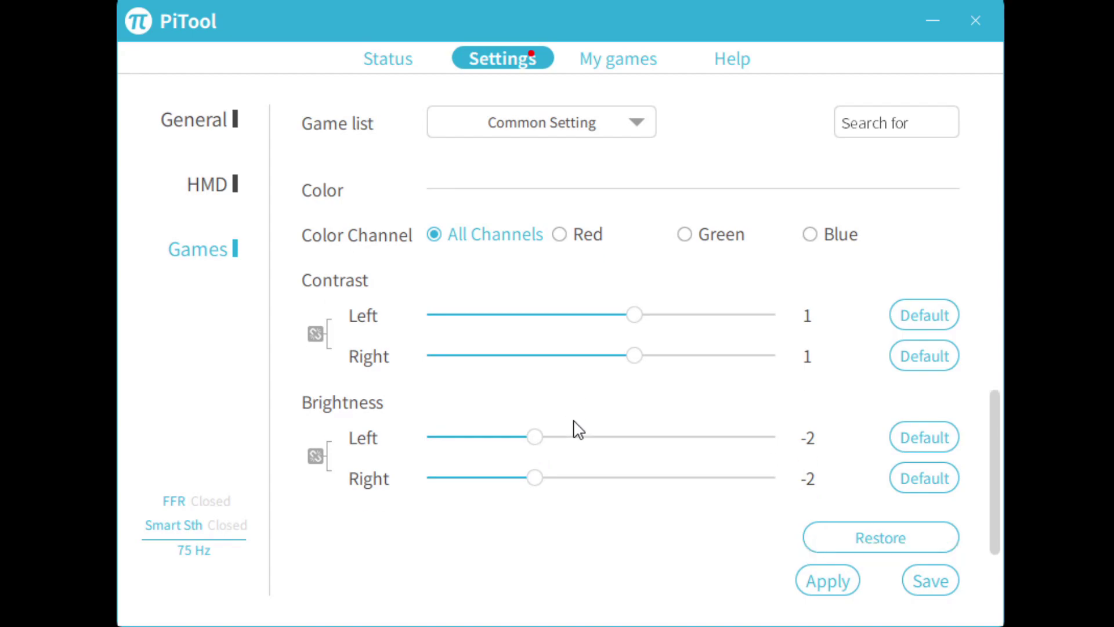
scroll(576, 412, "down", 1)
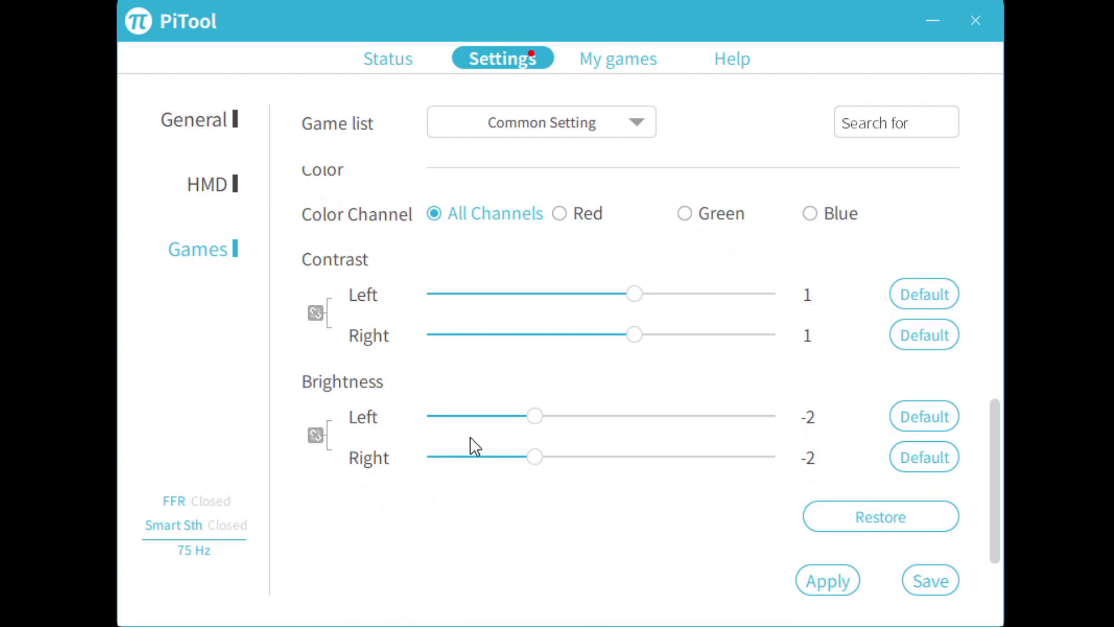
scroll(457, 540, "up", 1)
scroll(462, 544, "down", 1)
scroll(468, 553, "up", 2)
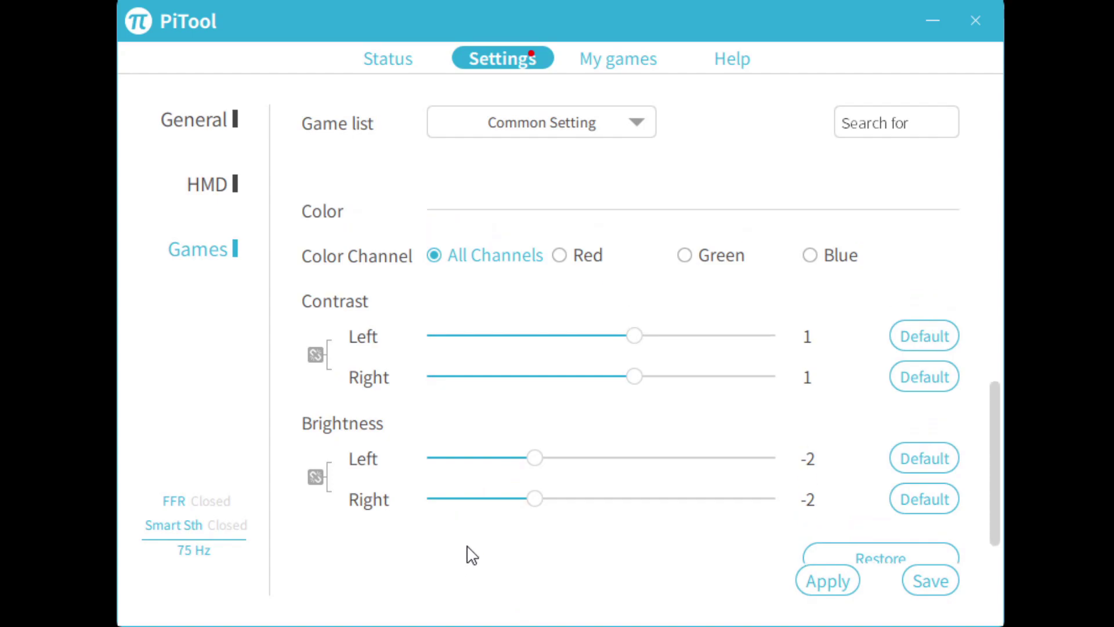
scroll(468, 552, "up", 1)
scroll(481, 542, "down", 2)
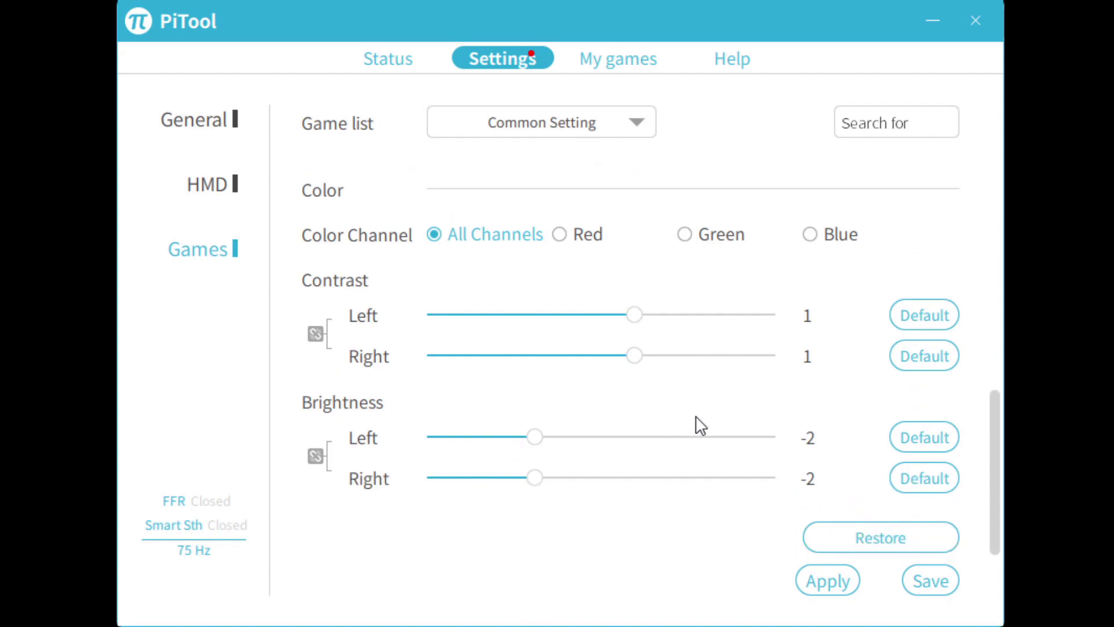
scroll(455, 384, "up", 4)
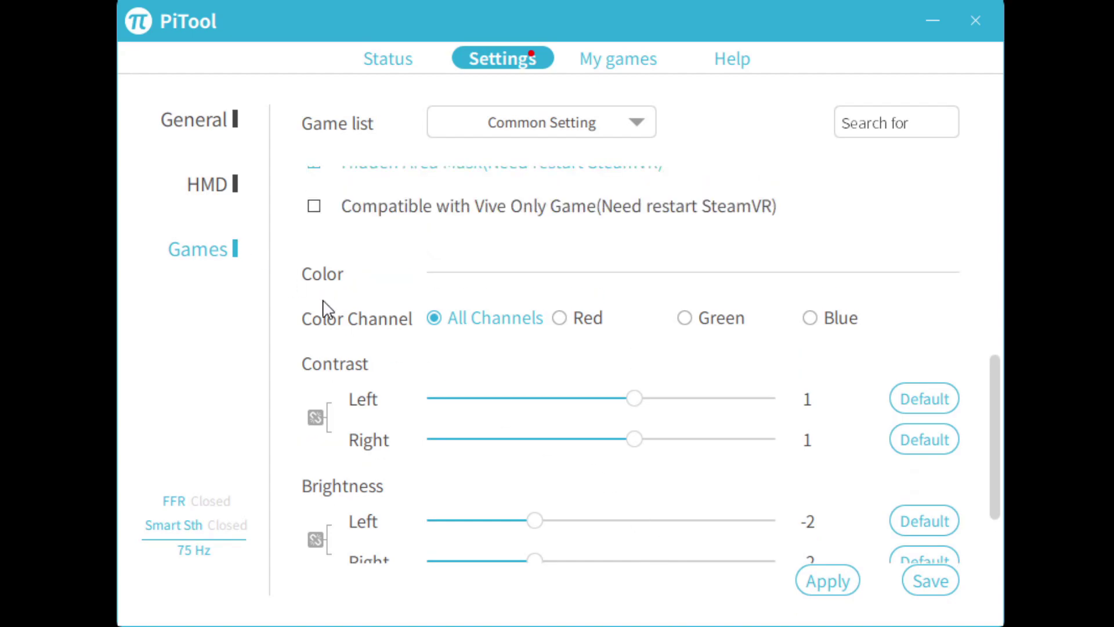
scroll(585, 456, "down", 2)
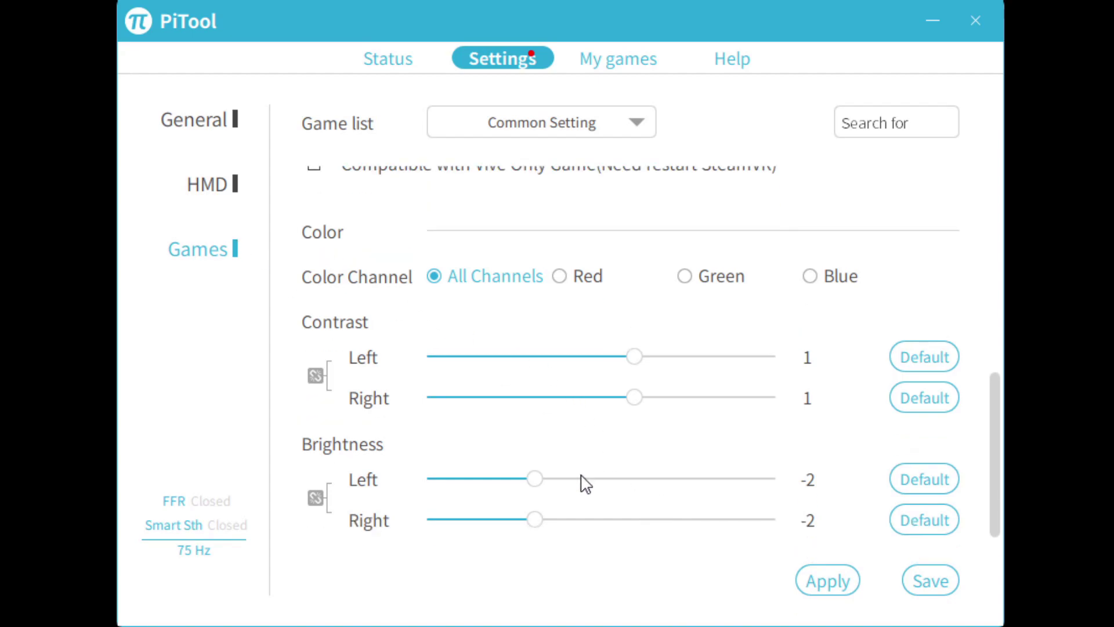